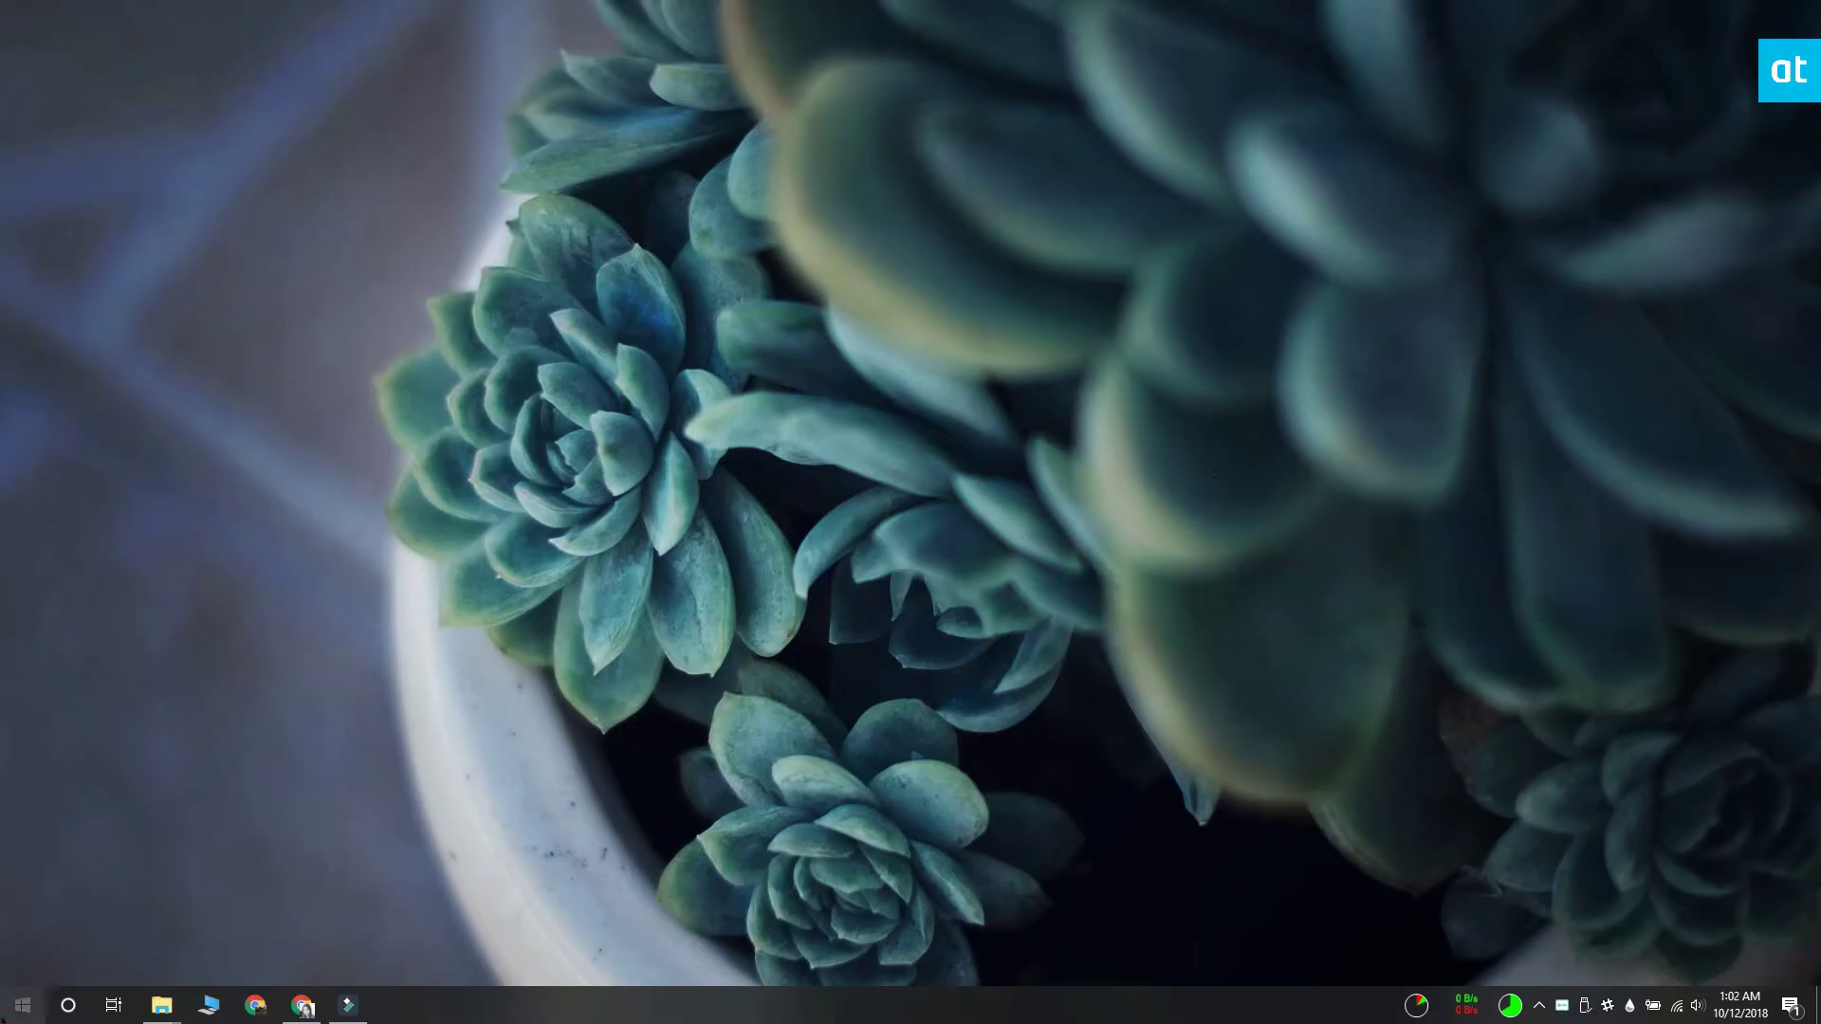
Step: Reach Network and Sharing Center via Start, Control Panel and Network and Internet
left_click(22, 1006)
left_click(192, 513)
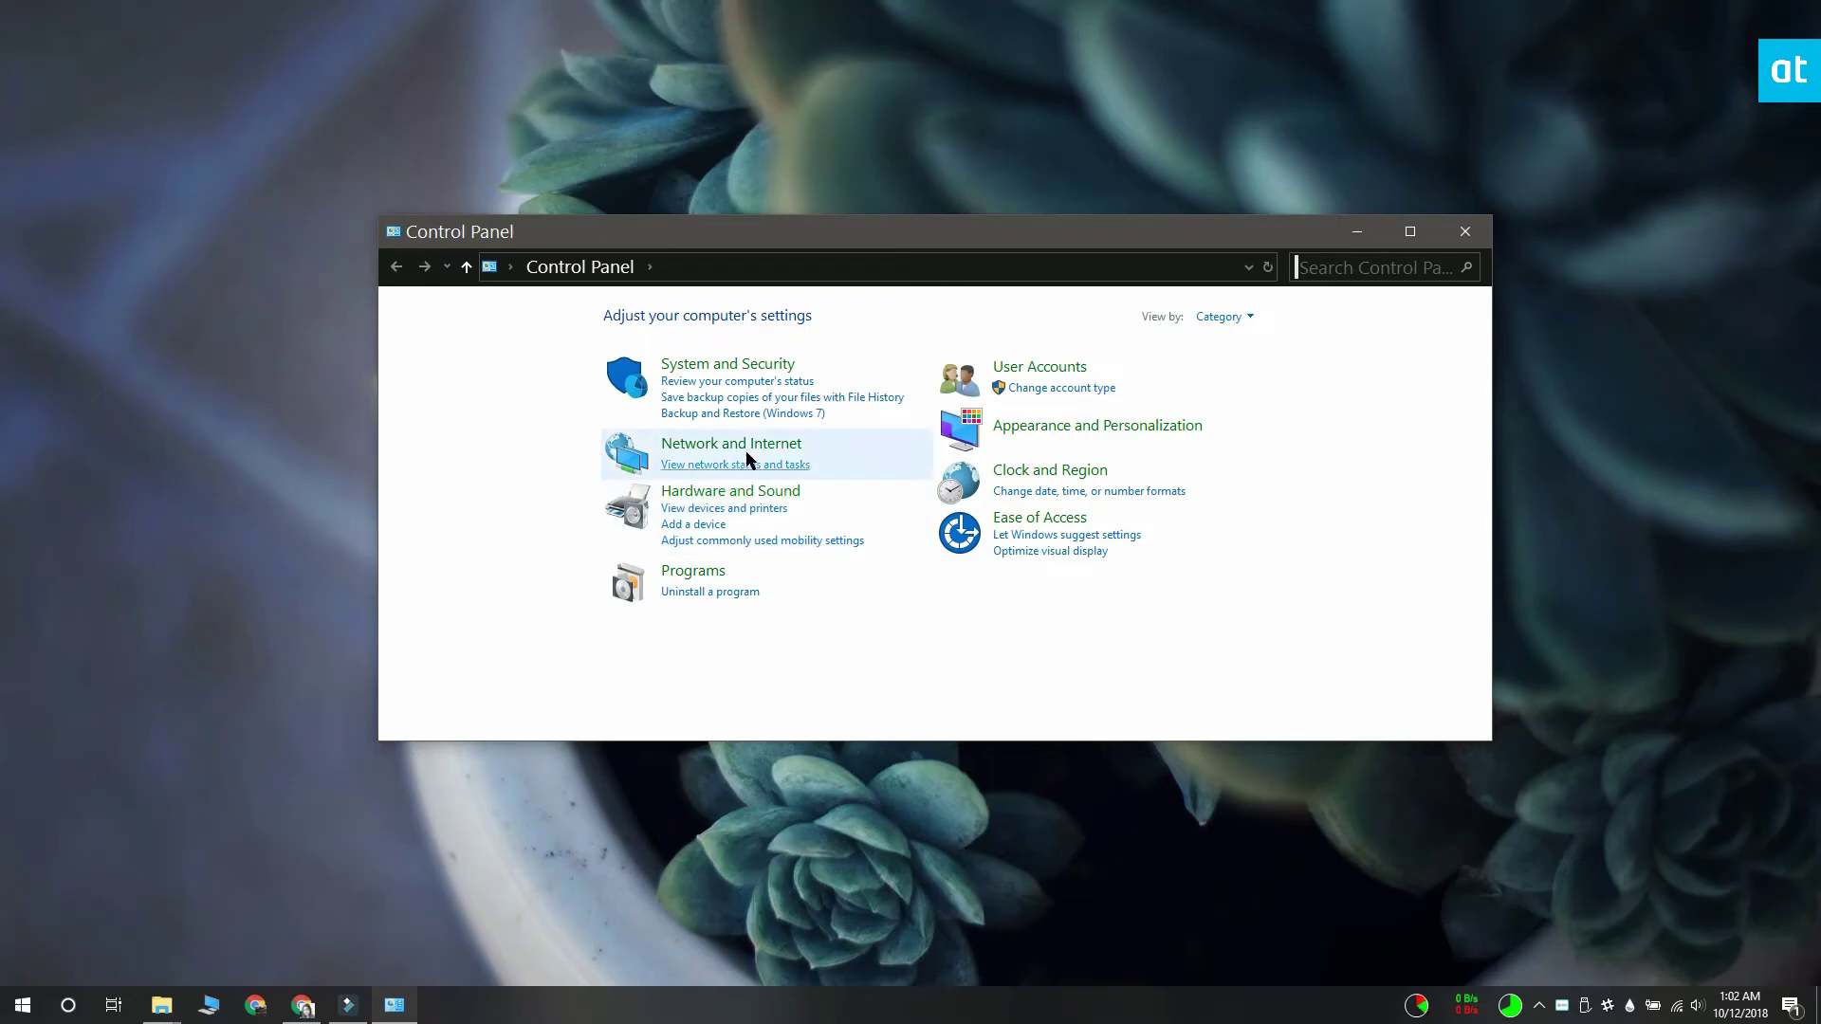
left_click(744, 446)
left_click(719, 316)
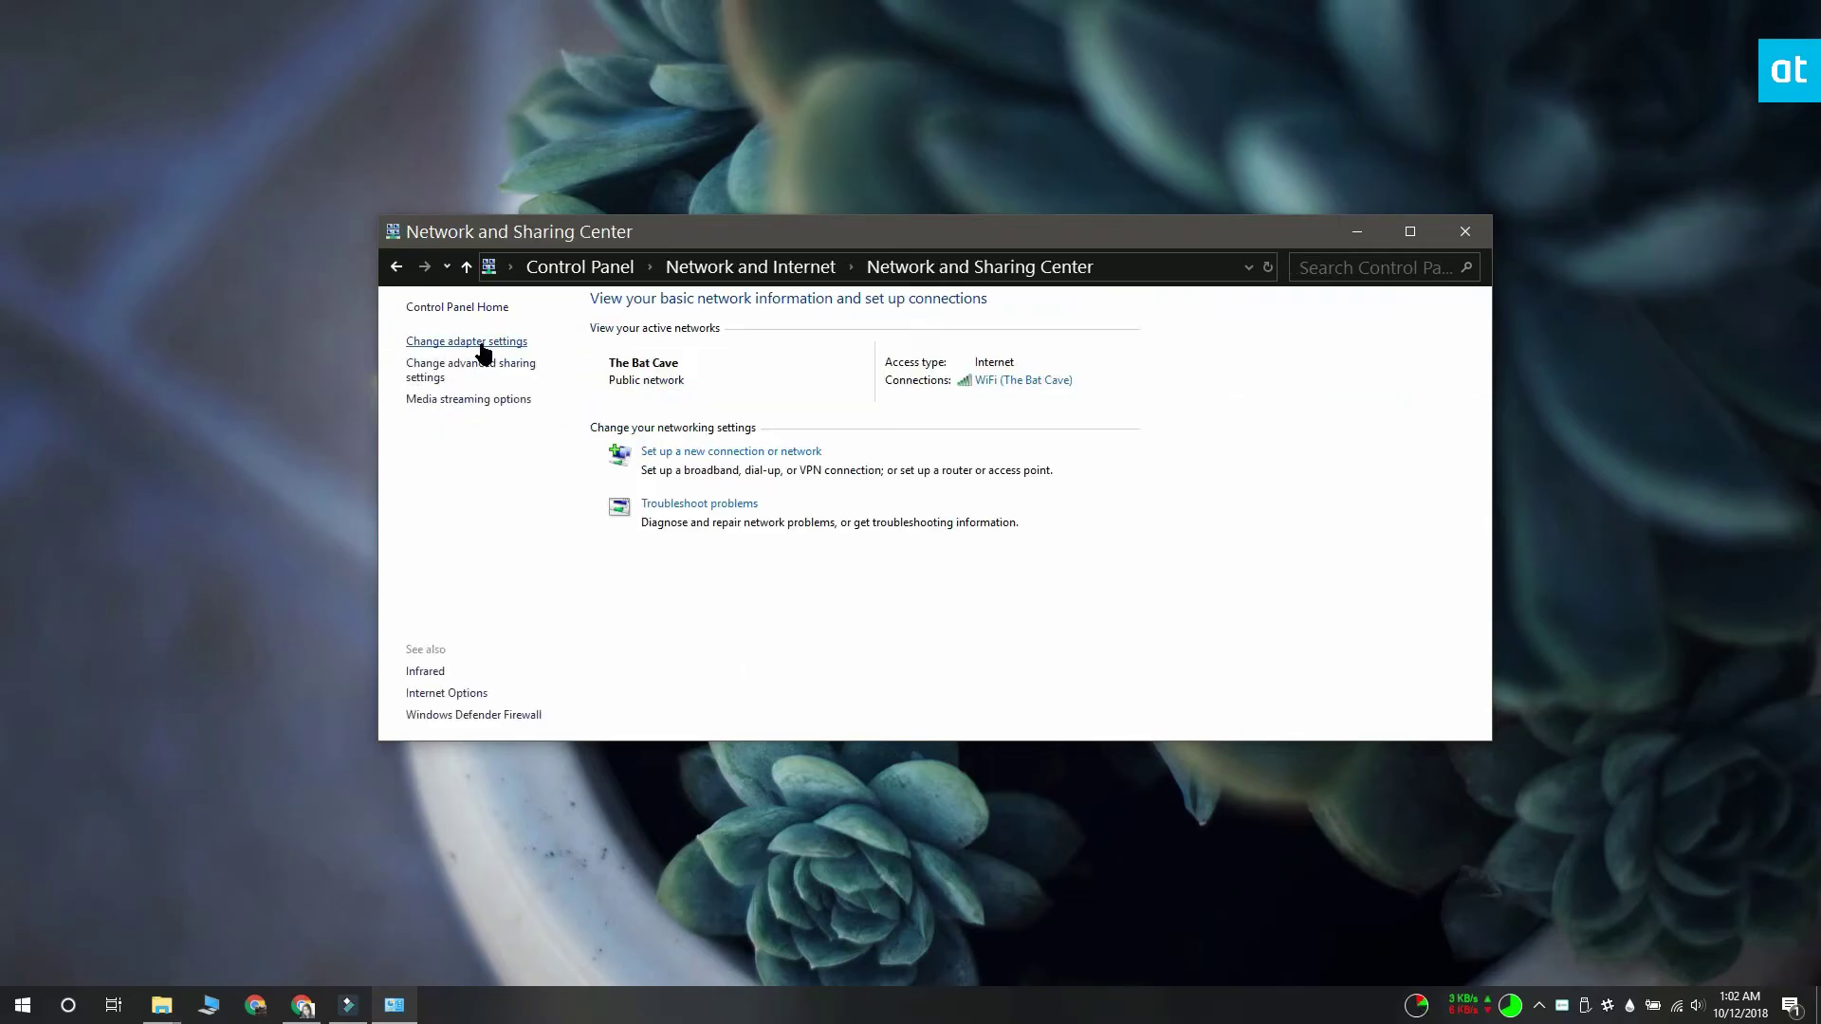
Step: Use 'Change adapter settings' to show the Ethernet and WiFi adapters in Network Connections
left_click(481, 351)
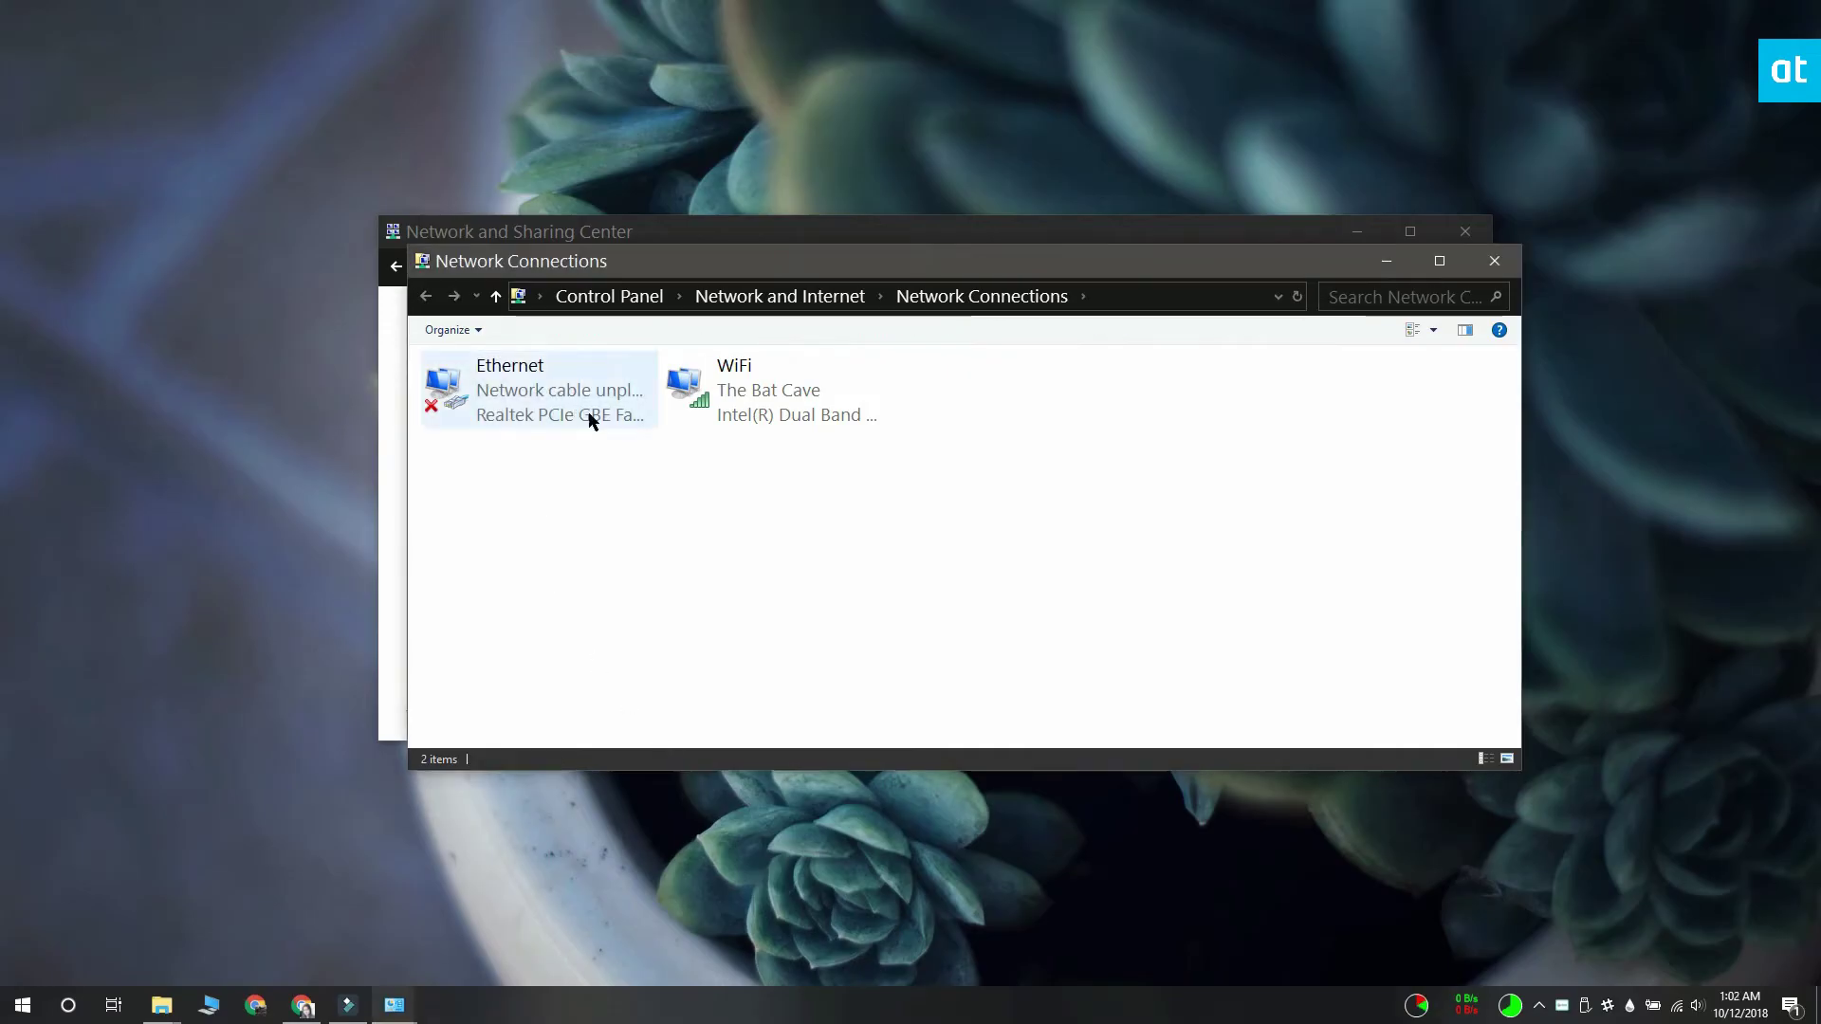
Step: Disable the Ethernet adapter from its context menu, leaving WiFi connected to The Bat Cave
right_click(607, 417)
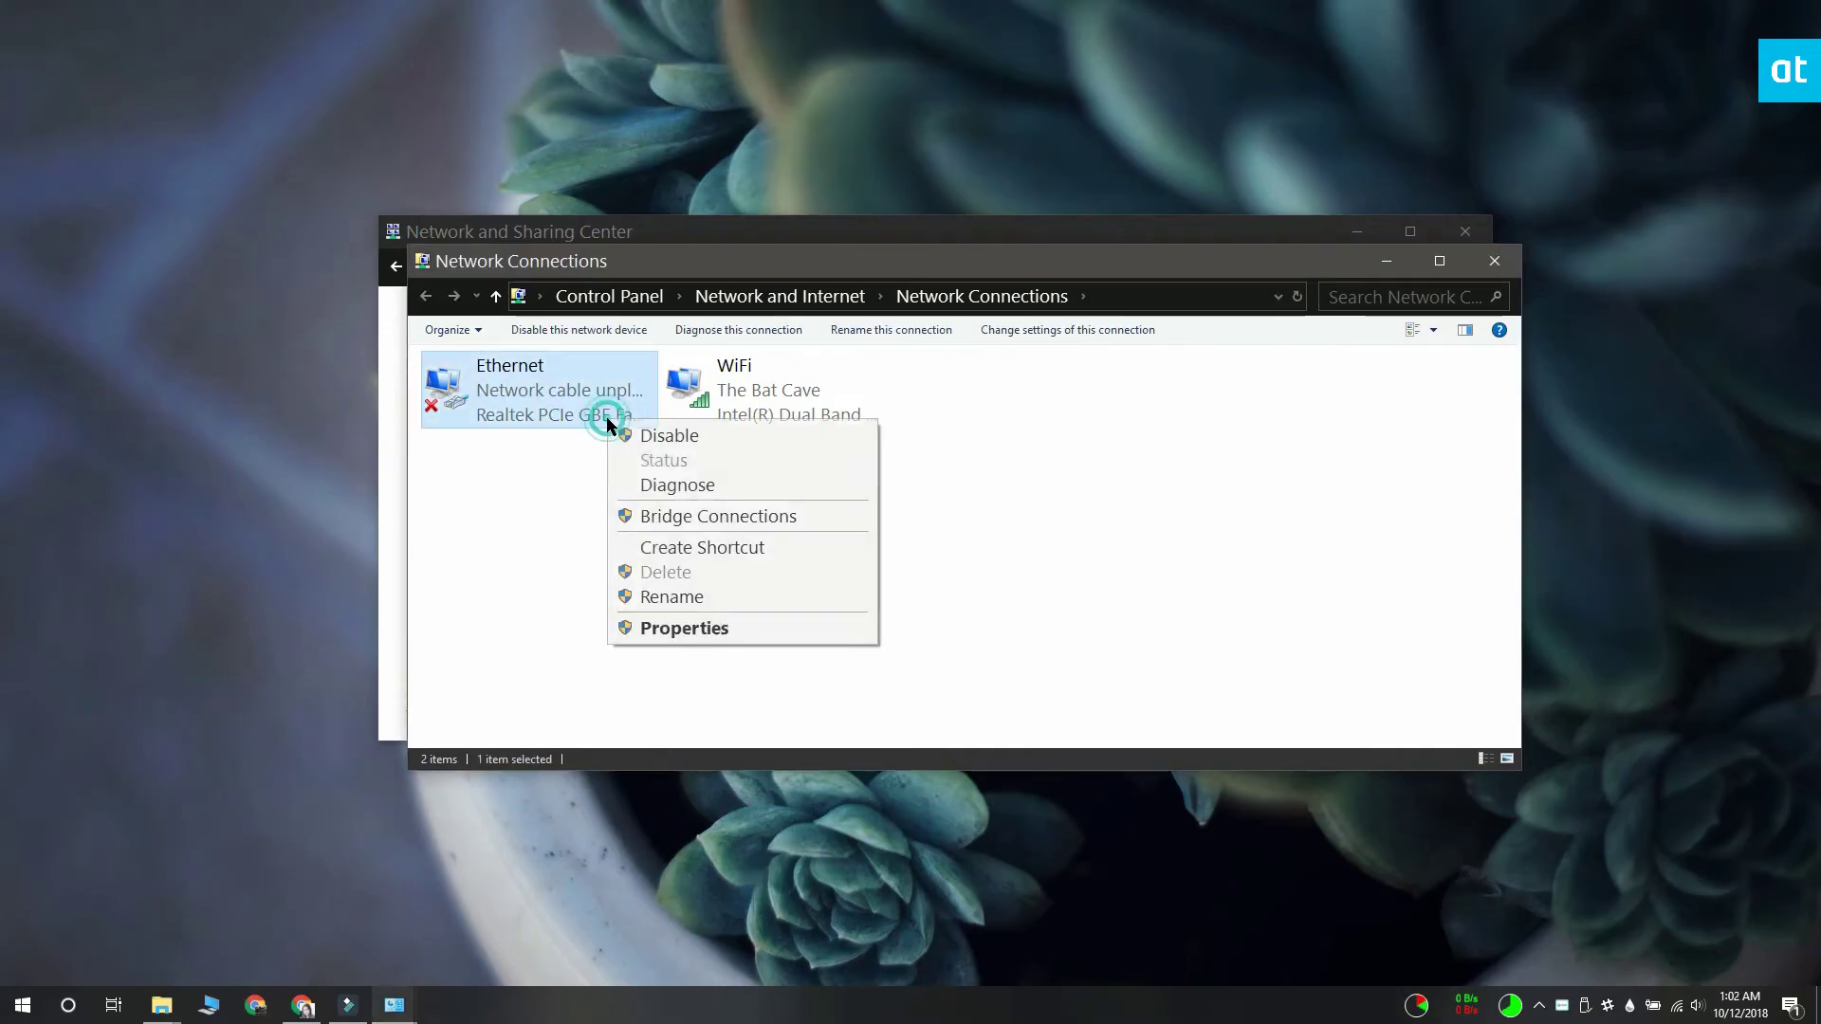
left_click(835, 437)
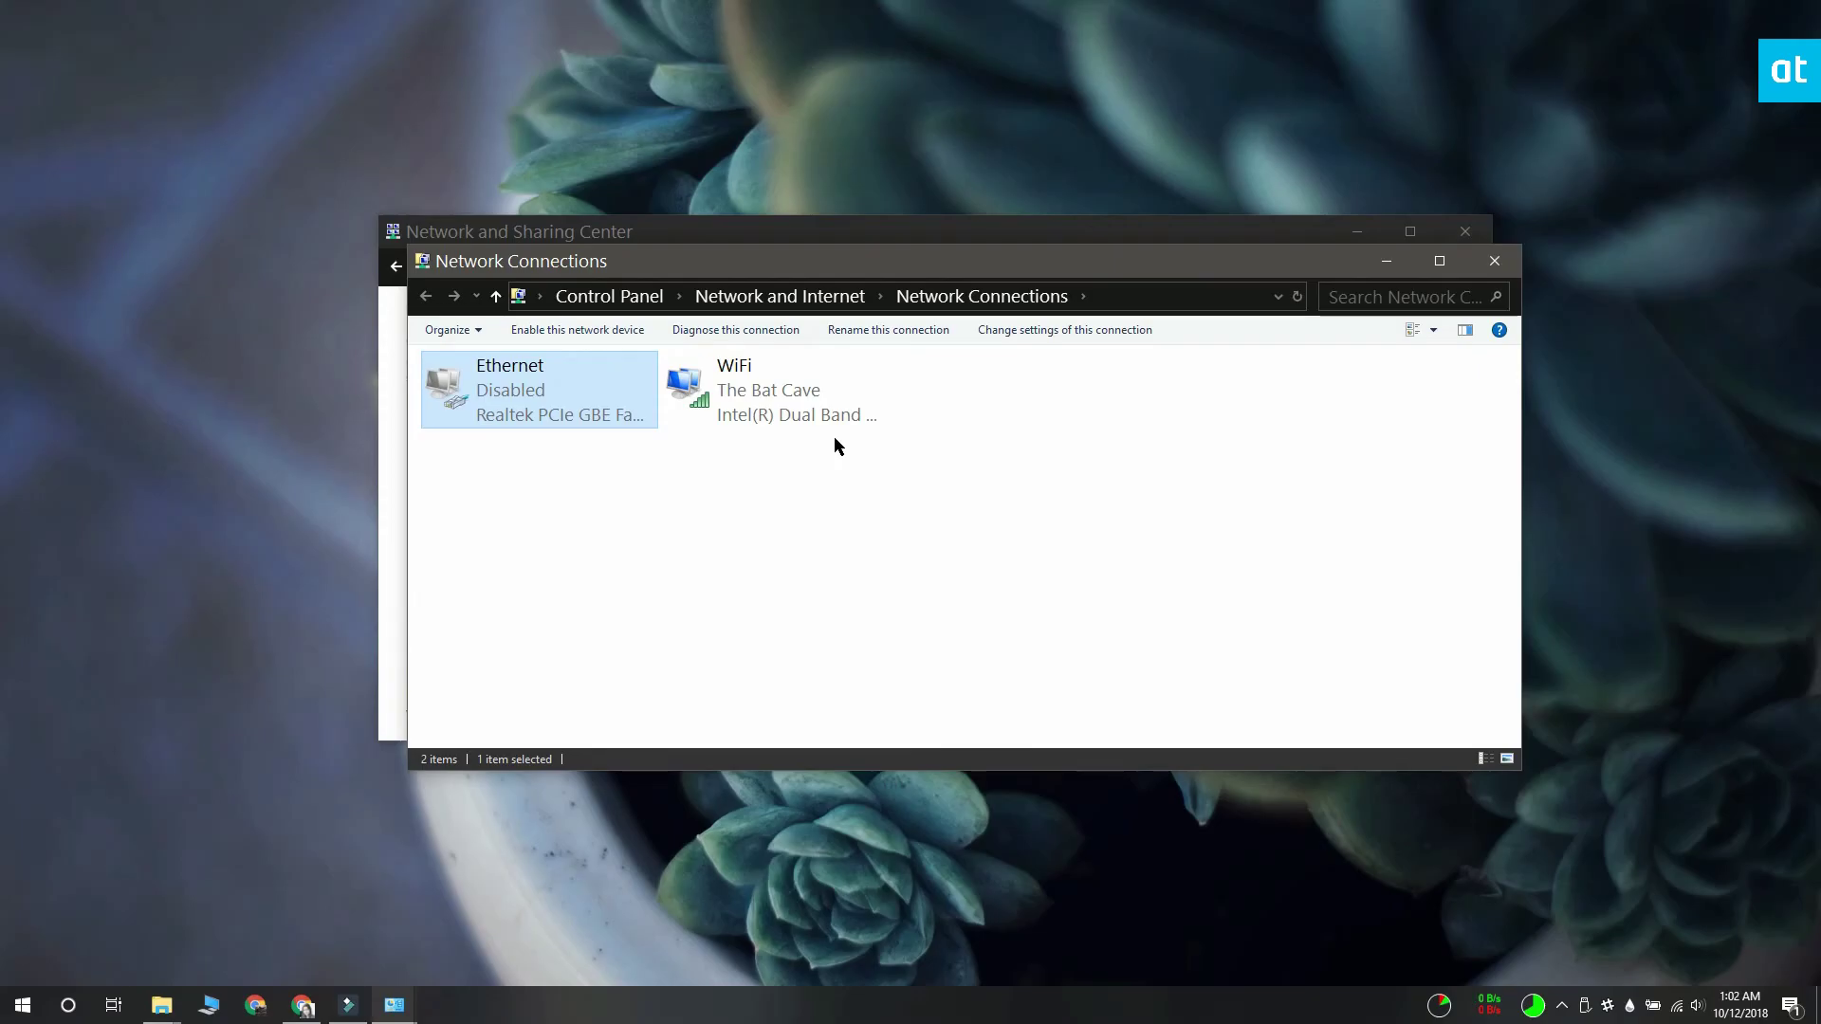
left_click(1385, 261)
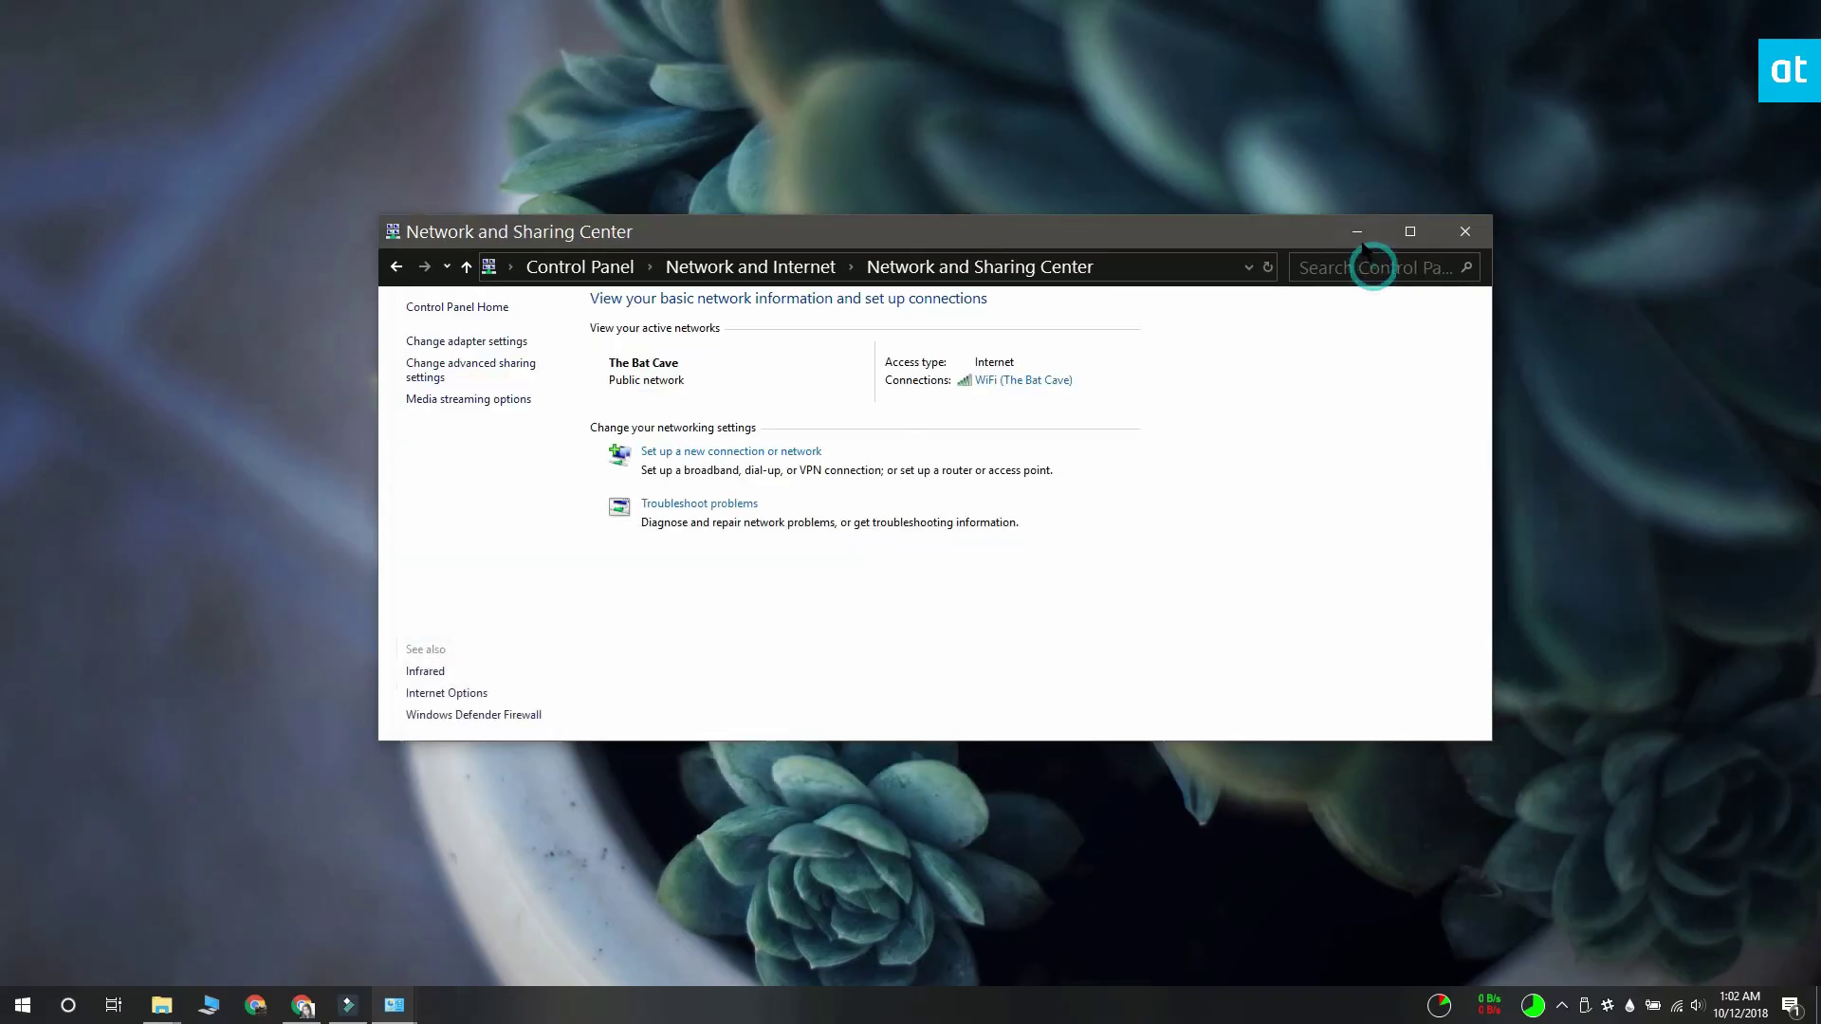
left_click(1357, 231)
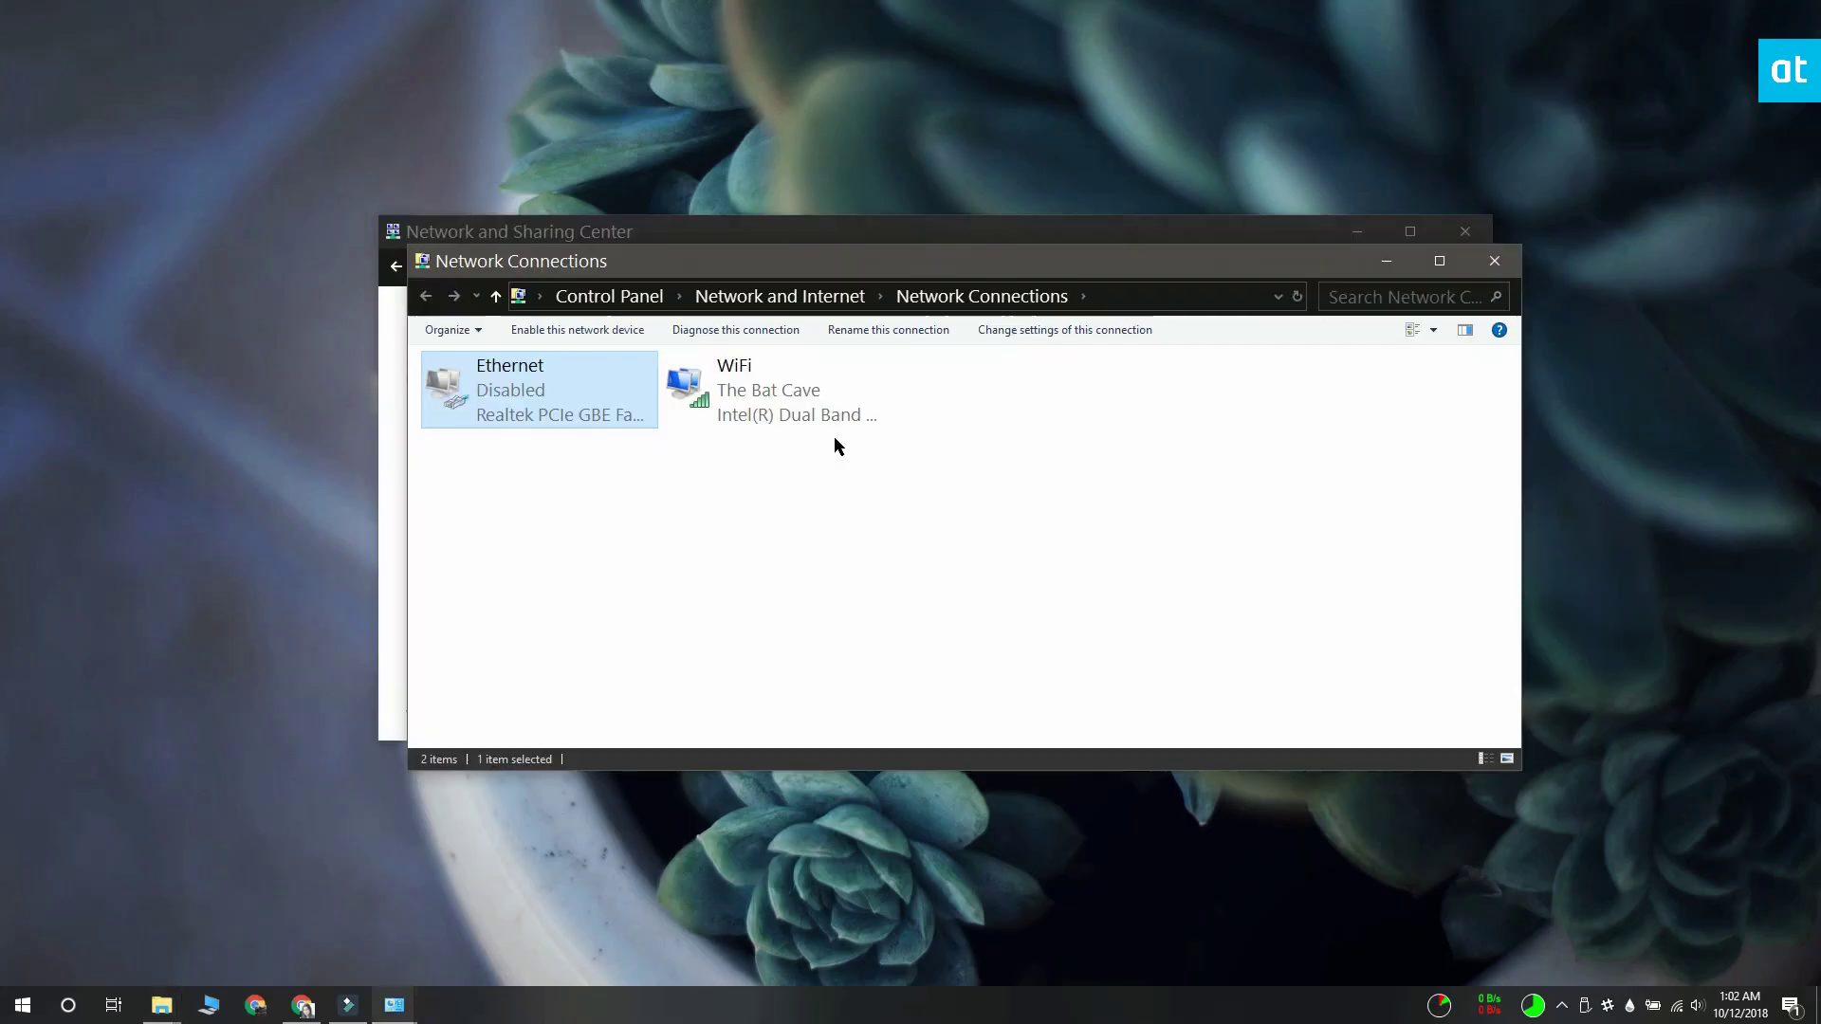